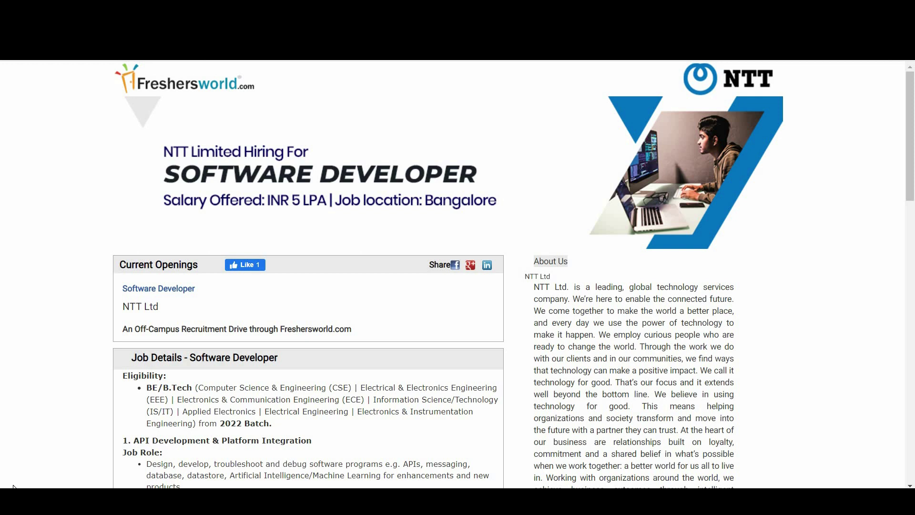
{"action": "scroll", "coordinate": [13, 487], "scroll_direction": "down", "scroll_amount": 1}
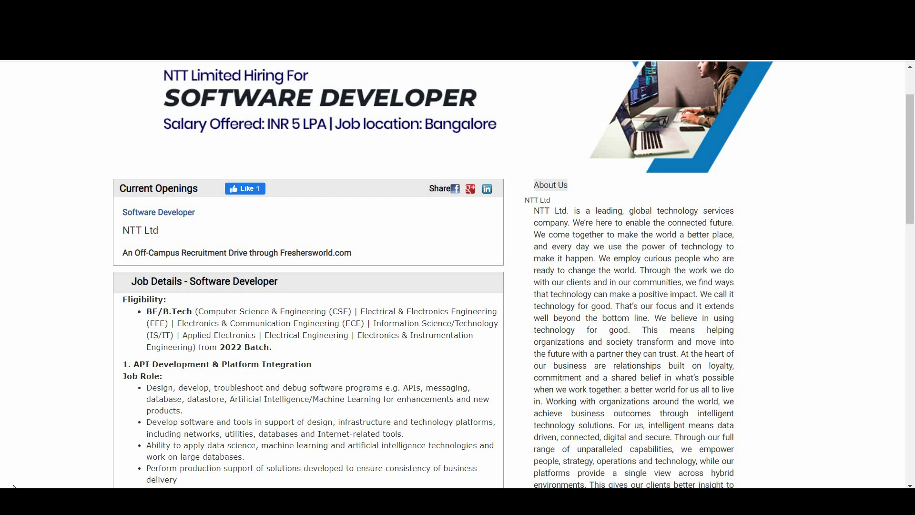
{"action": "scroll", "coordinate": [13, 487], "scroll_direction": "down", "scroll_amount": 2}
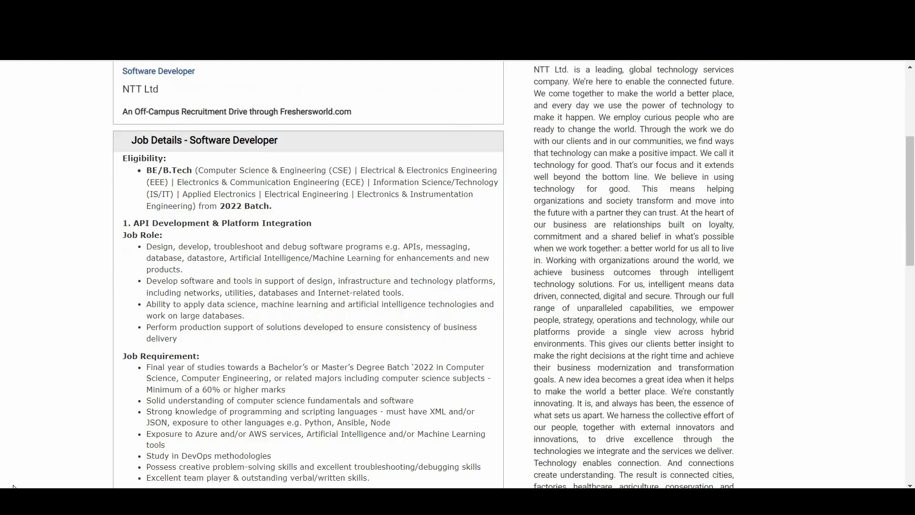
{"action": "scroll", "coordinate": [13, 487], "scroll_direction": "down", "scroll_amount": 3}
{"action": "scroll", "coordinate": [13, 487], "scroll_direction": "down", "scroll_amount": 2}
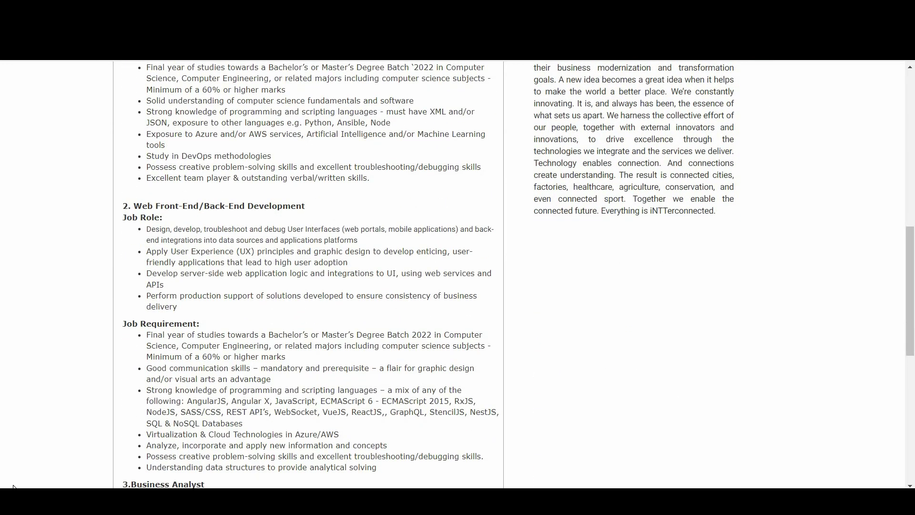
{"action": "scroll", "coordinate": [13, 487], "scroll_direction": "down", "scroll_amount": 1}
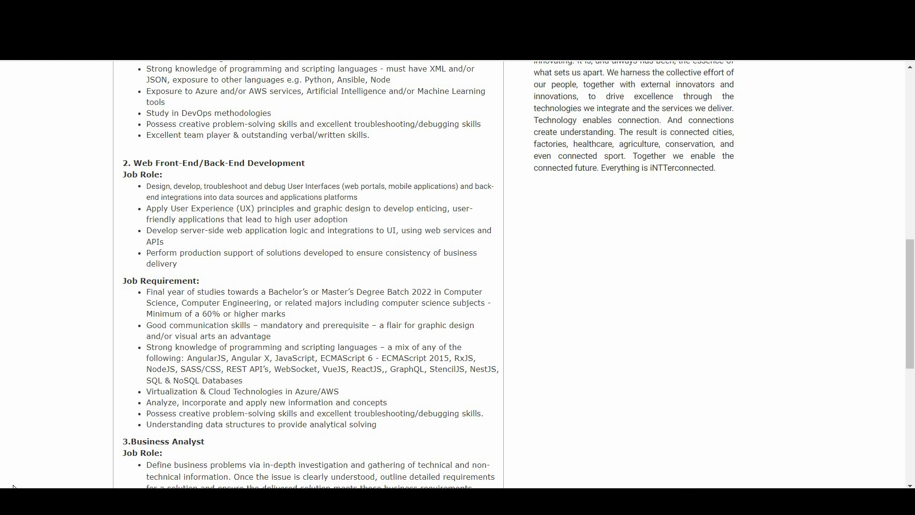
{"action": "scroll", "coordinate": [3, 368], "scroll_direction": "down", "scroll_amount": 1}
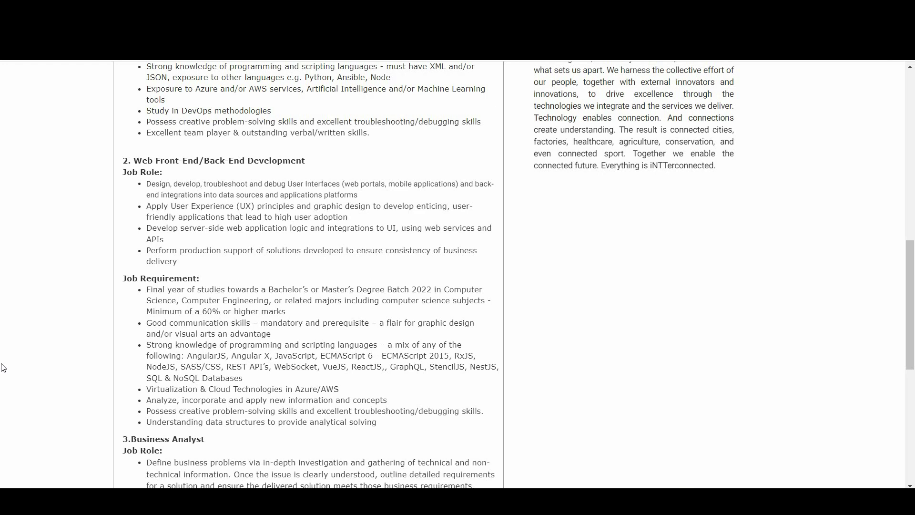
{"action": "scroll", "coordinate": [2, 368], "scroll_direction": "down", "scroll_amount": 1}
{"action": "scroll", "coordinate": [2, 367], "scroll_direction": "down", "scroll_amount": 1}
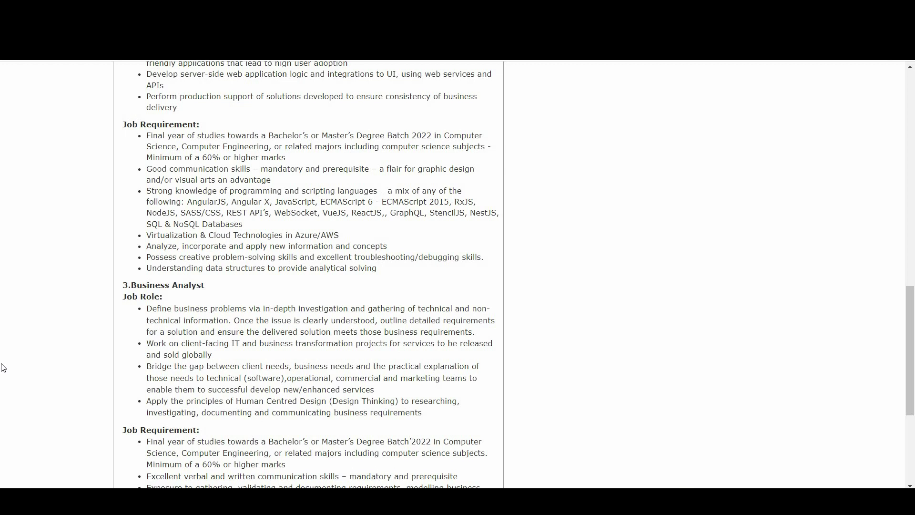
{"action": "scroll", "coordinate": [3, 368], "scroll_direction": "up", "scroll_amount": 1}
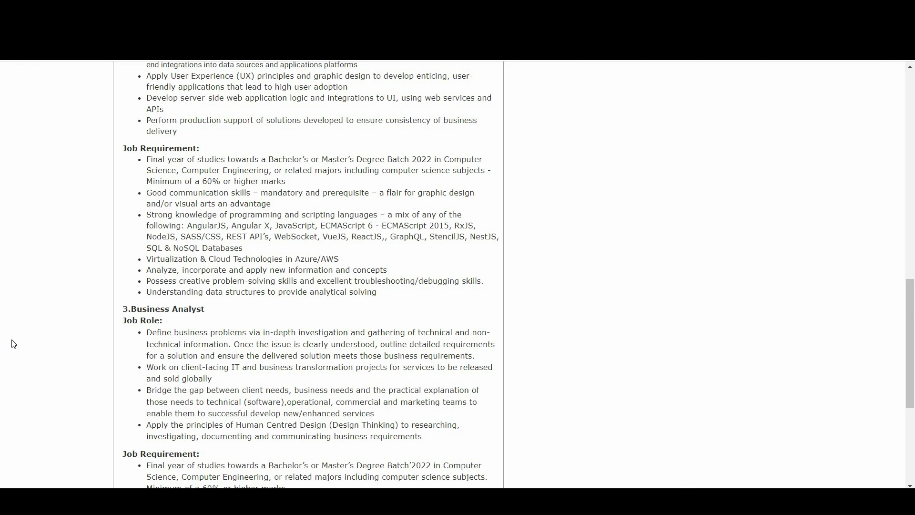
{"action": "scroll", "coordinate": [11, 345], "scroll_direction": "down", "scroll_amount": 5}
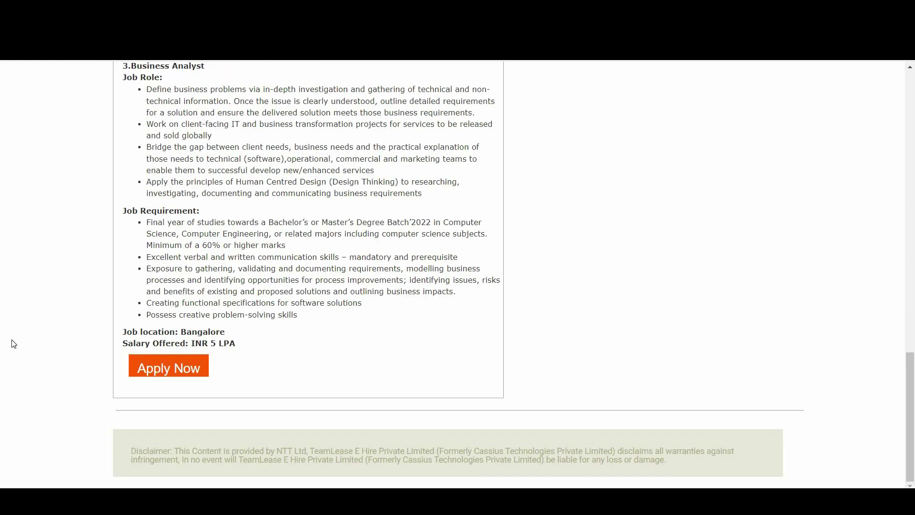